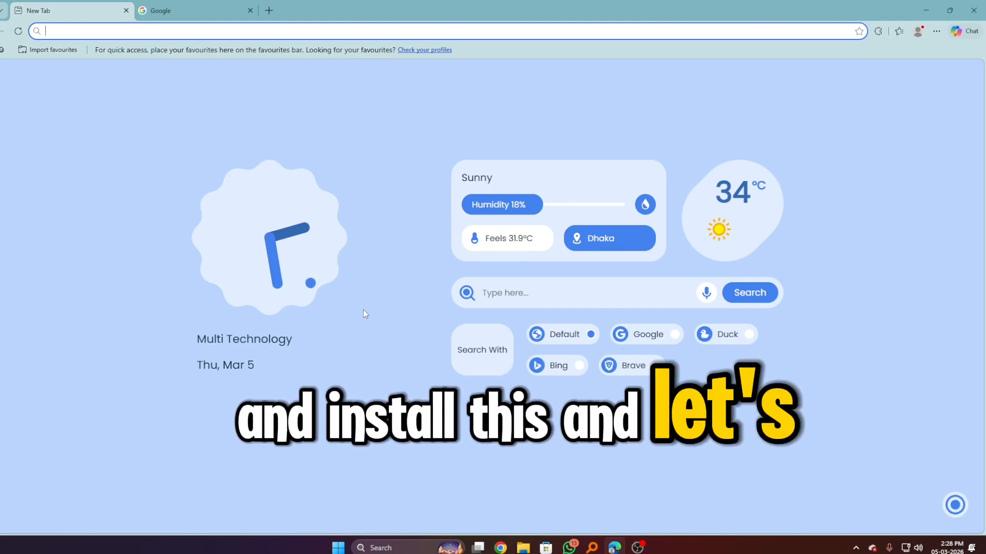
Step: Search Google for "docker" and open the official Docker website from the results
left_click(184, 5)
type("d")
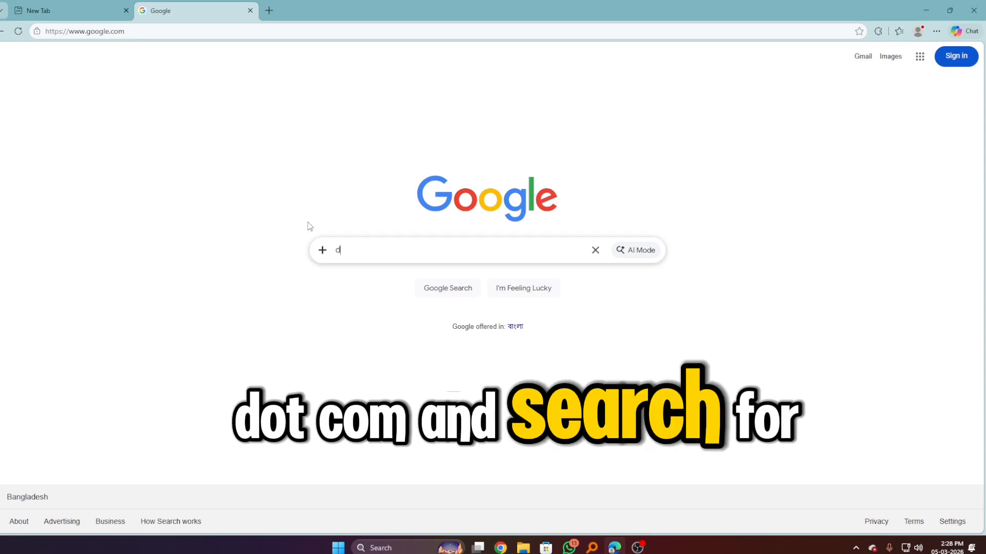
type("ock")
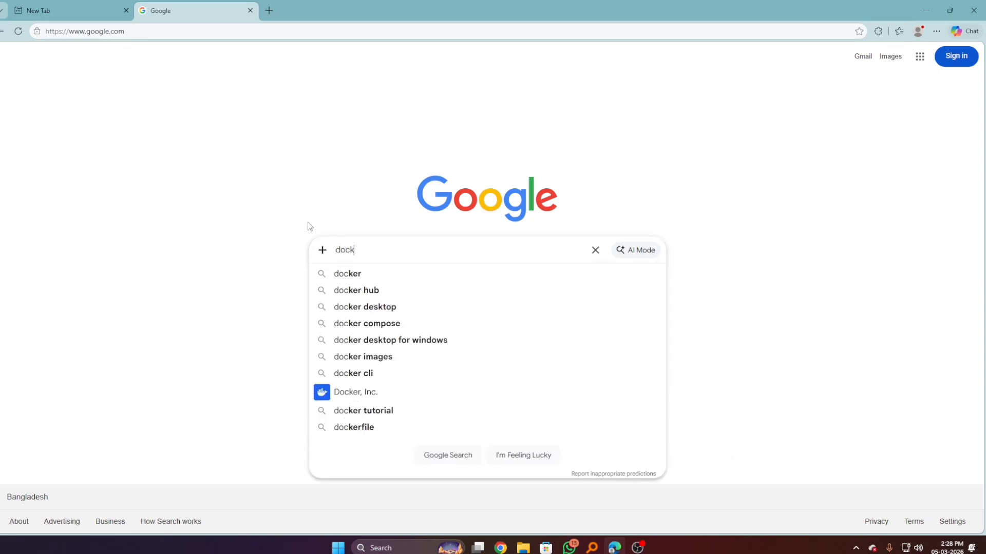
type("er")
key("Return")
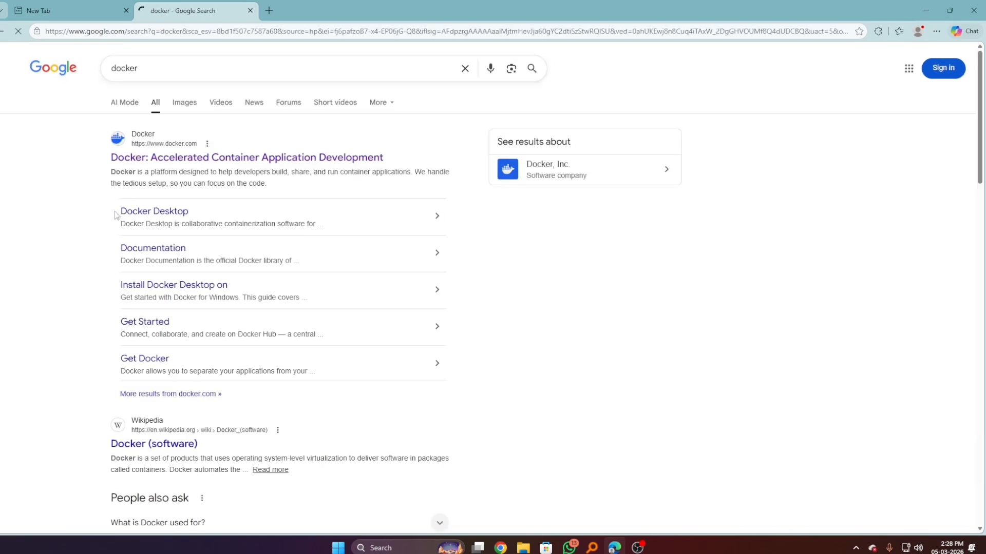
left_click(153, 158)
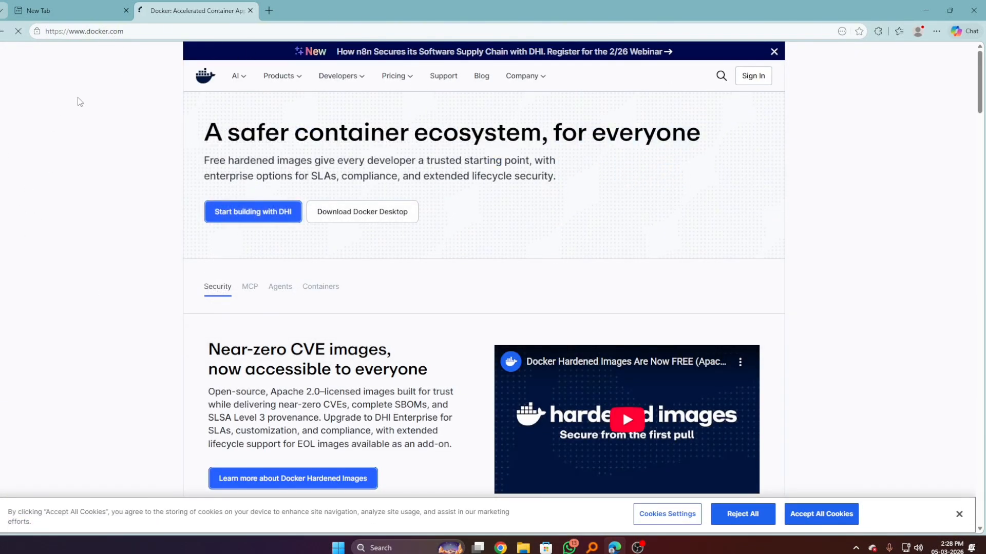
Step: Go to the Docker Desktop product page and download the Windows – AMD64 installer
mouse_move(279, 83)
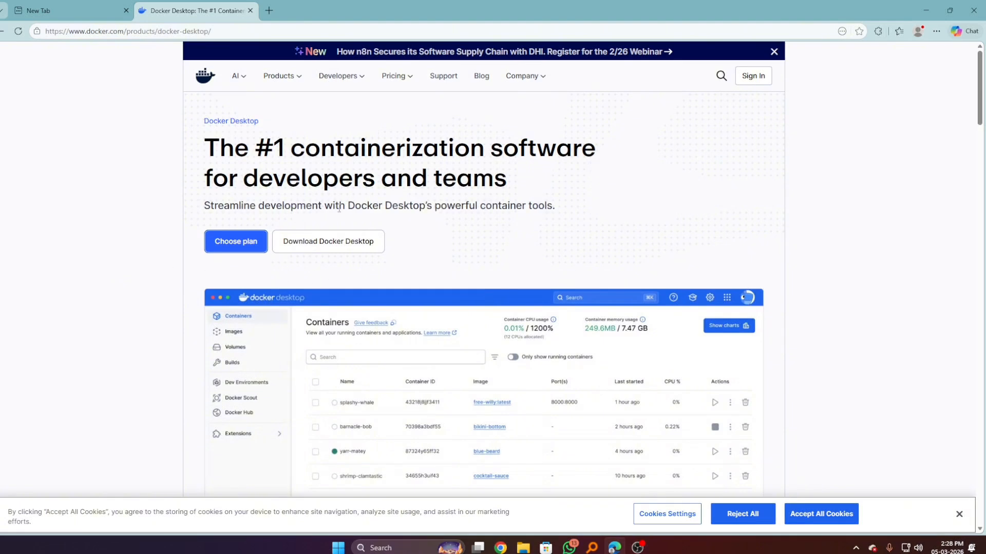
mouse_move(290, 240)
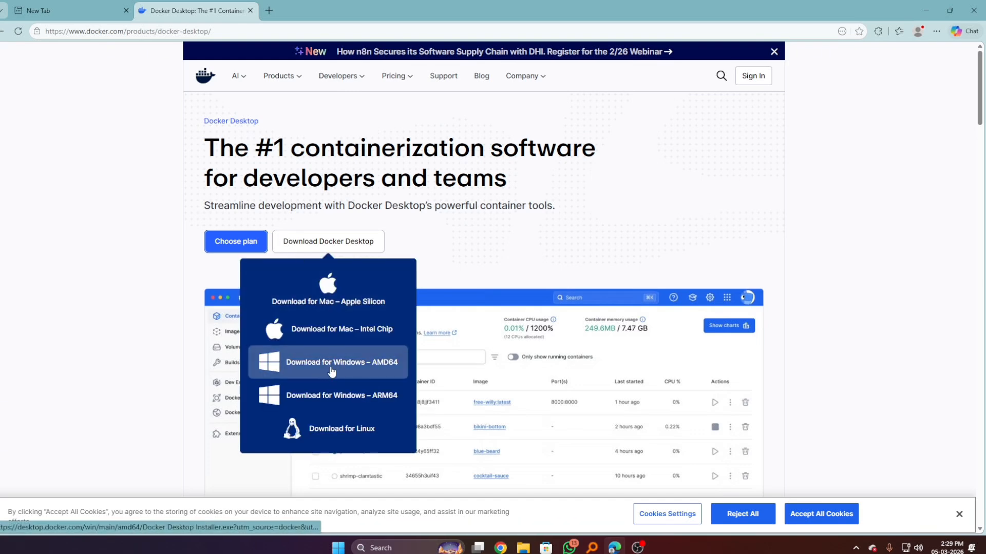
left_click(349, 368)
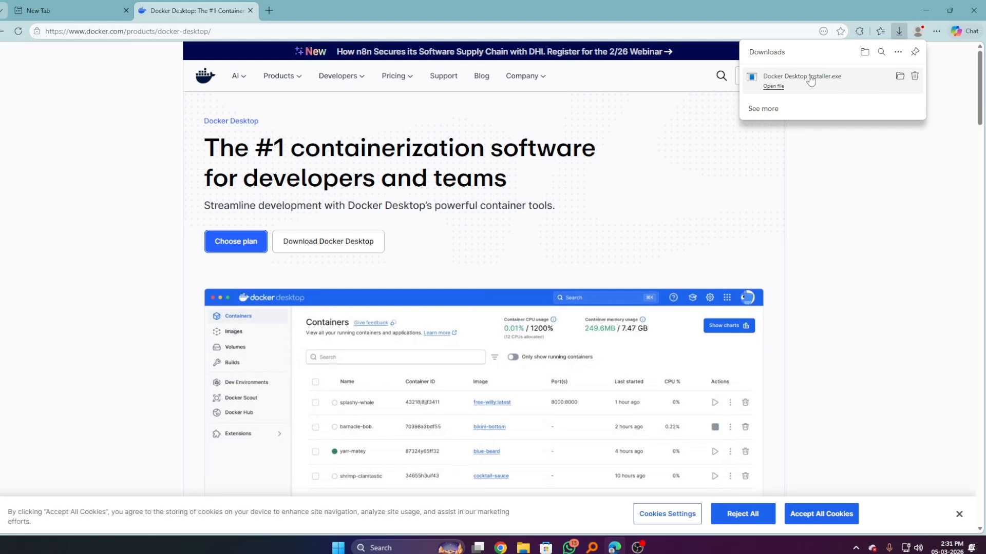
Step: Install Docker Desktop from the downloaded installer with WSL 2, Windows Containers allowed and a desktop shortcut, and close the finished installer
left_click(824, 85)
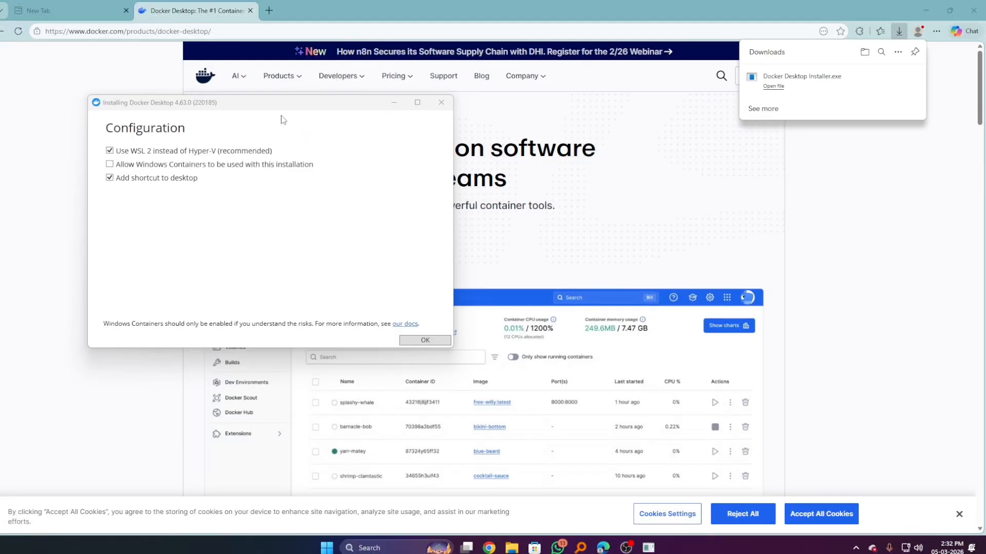
left_click_drag(285, 105, 524, 110)
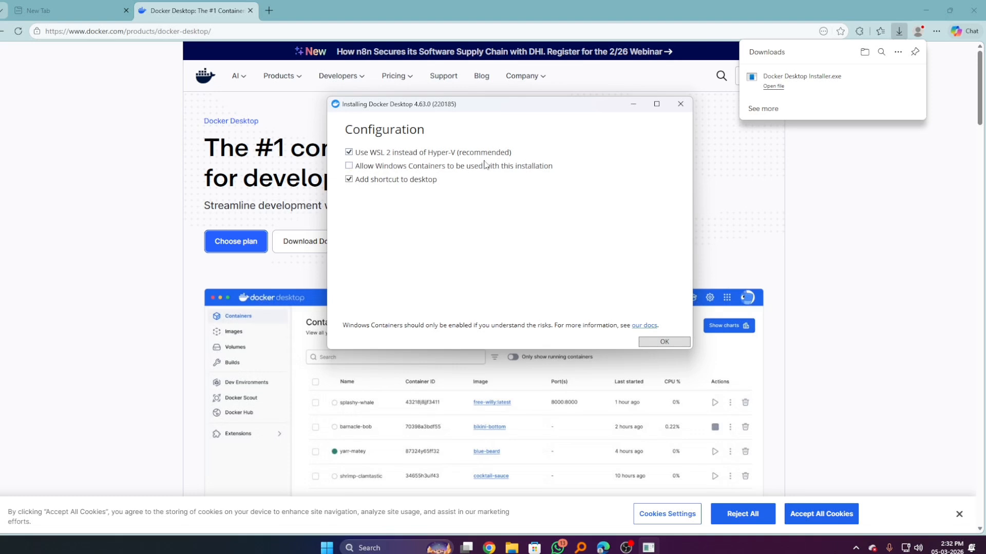
left_click(352, 169)
left_click(664, 342)
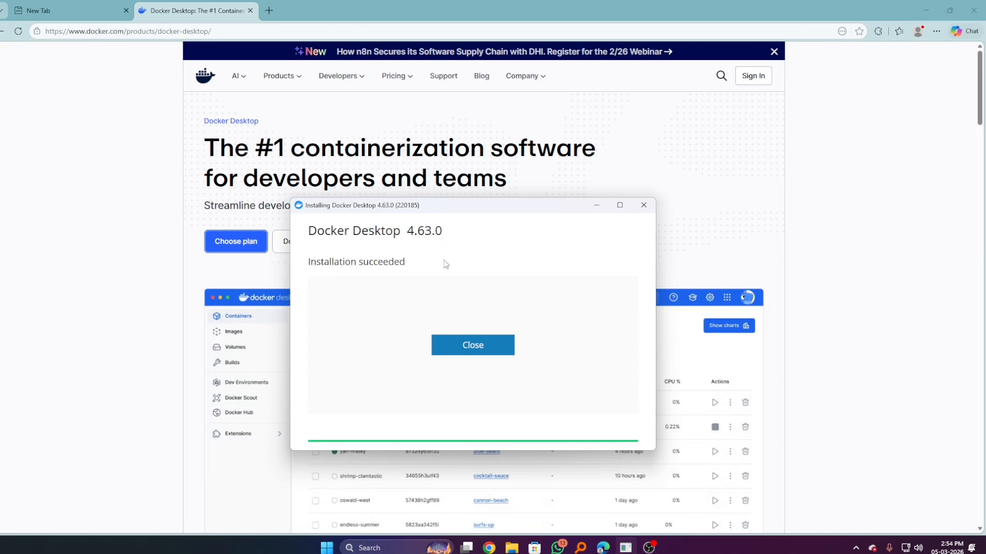
left_click(472, 349)
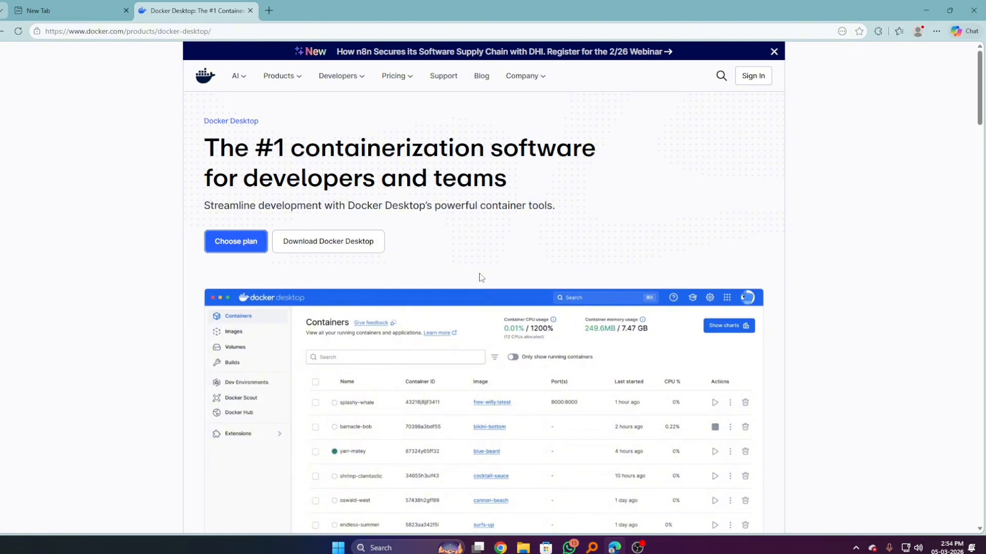
left_click(400, 549)
type("cm")
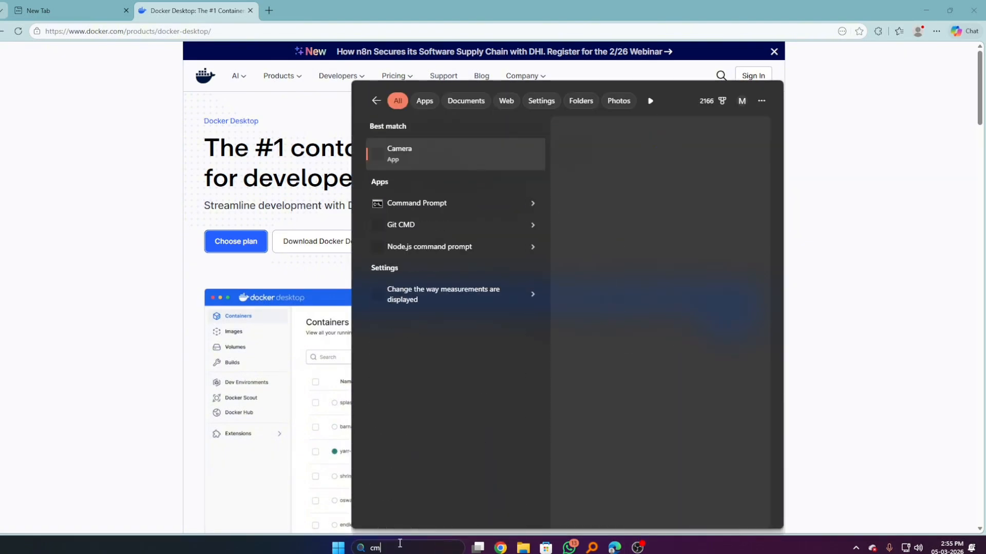
key("Return")
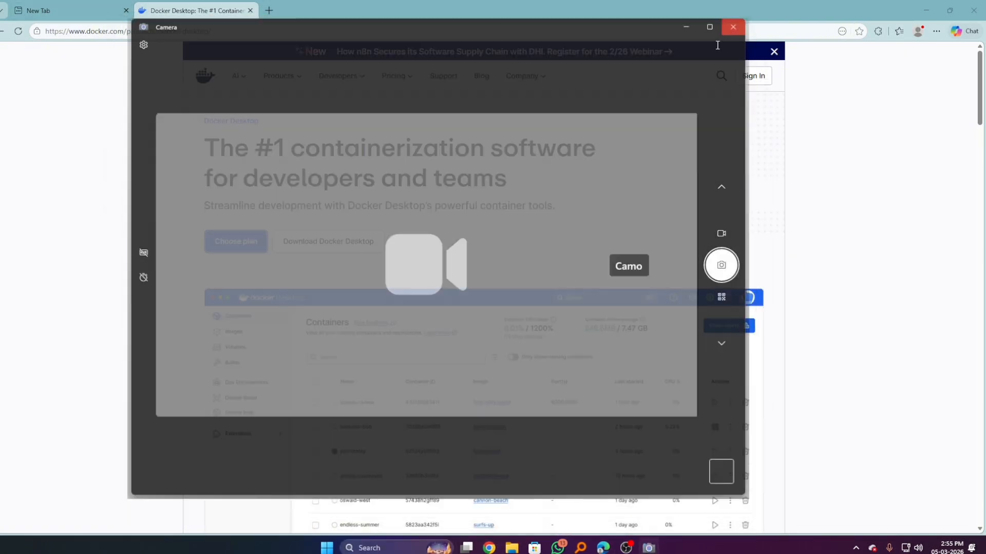
left_click(732, 27)
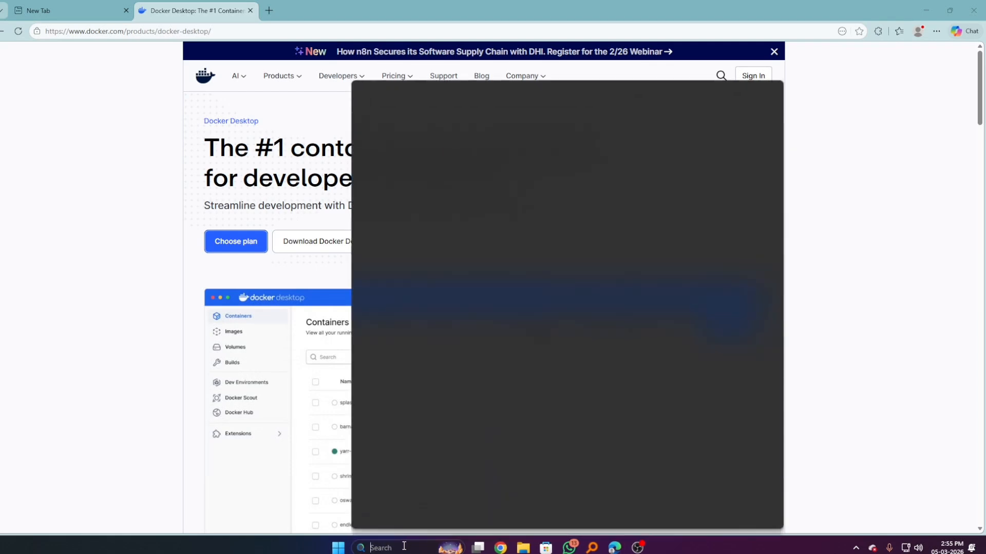
Step: Check the installed Docker version by running docker --version in Command Prompt, and minimize the window
left_click(404, 546)
type("cmd")
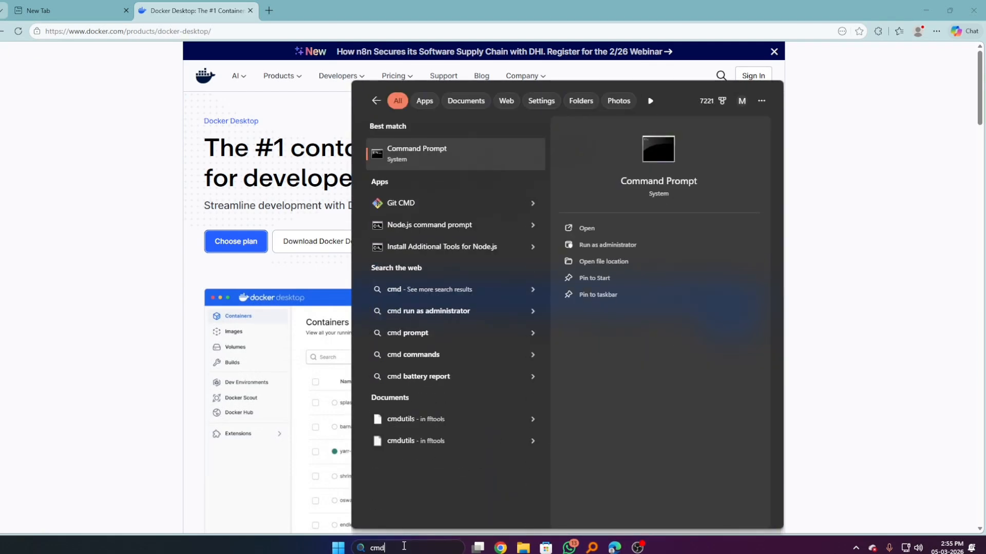
key("Return")
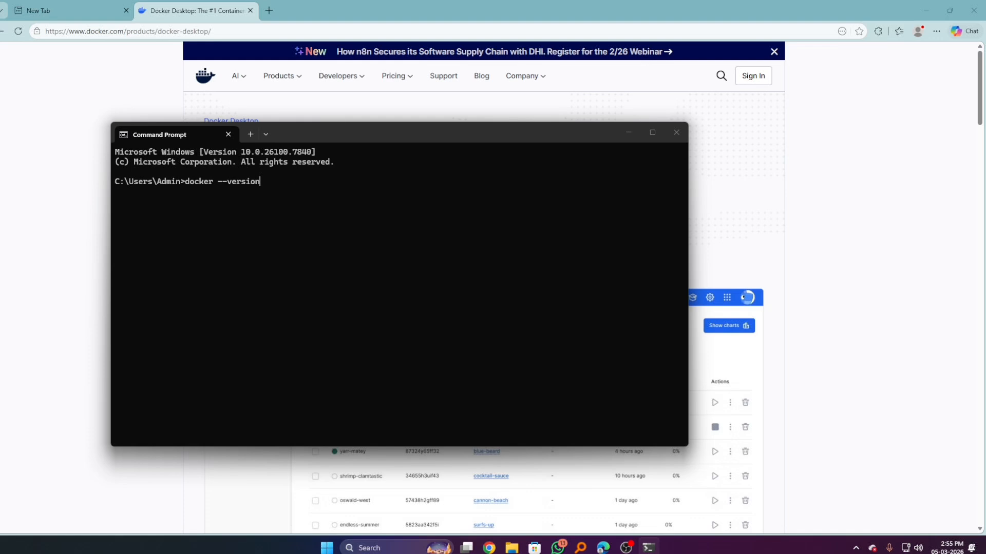
type("docker --version")
key("Return")
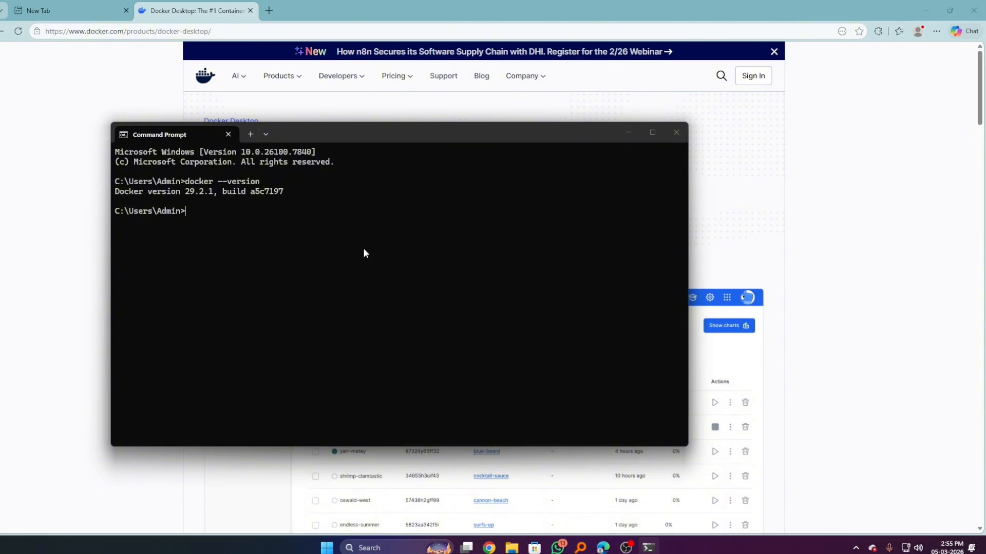
left_click(628, 133)
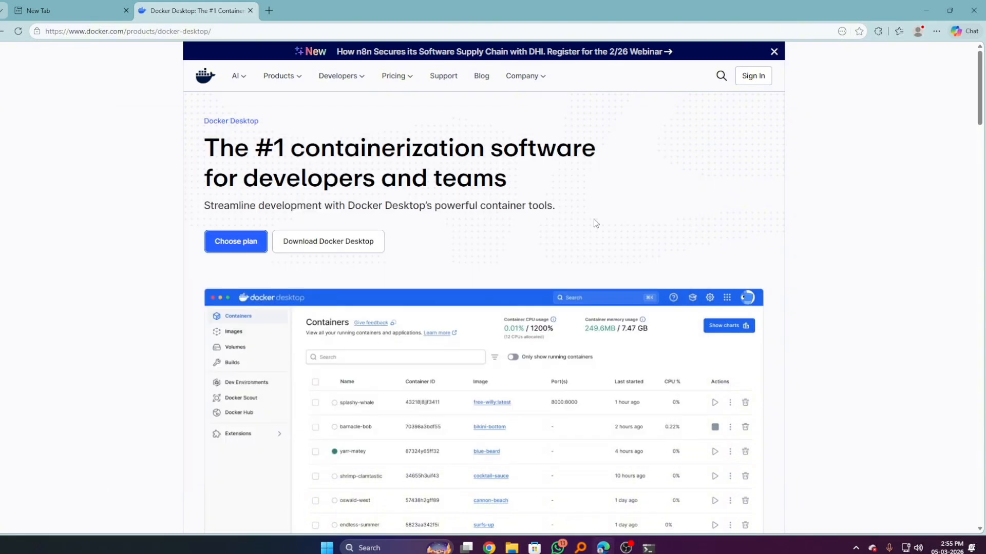
Step: Launch Docker Desktop, accept the Subscription Service Agreement and skip the sign-in
left_click(362, 545)
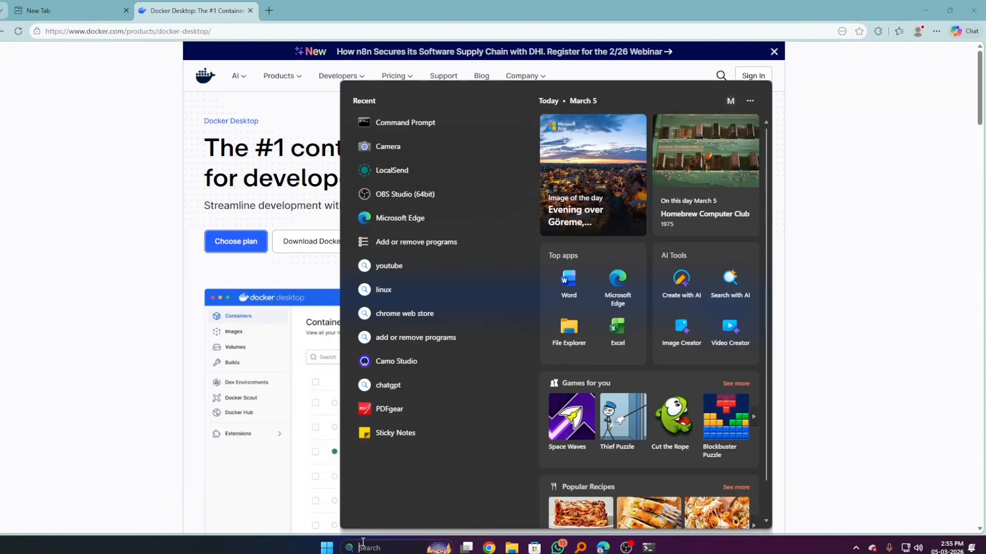
type("do")
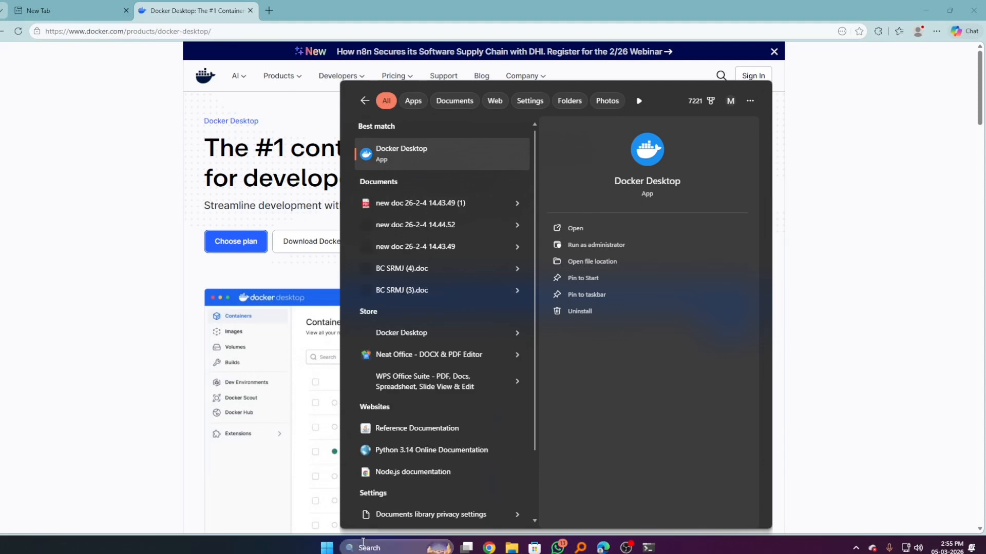
key("Return")
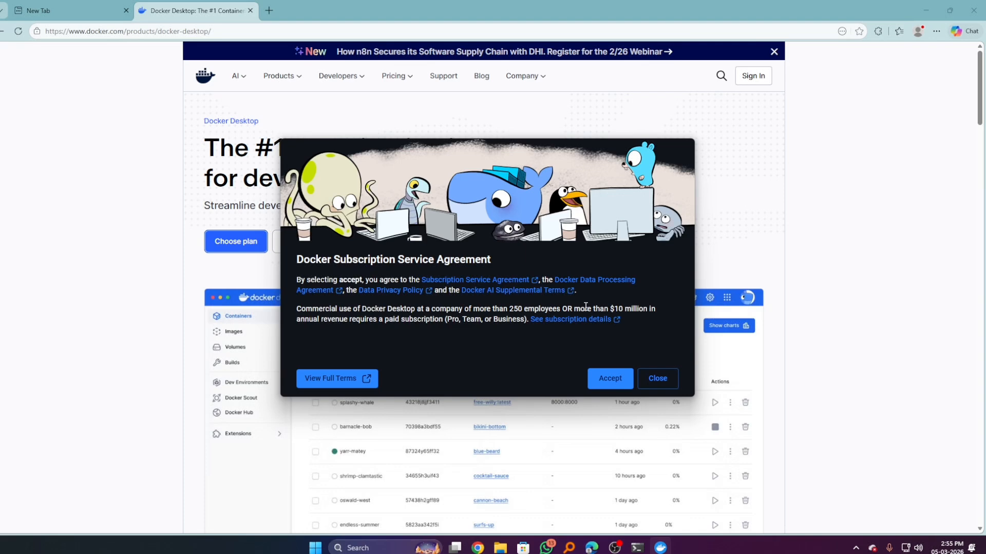
left_click(616, 370)
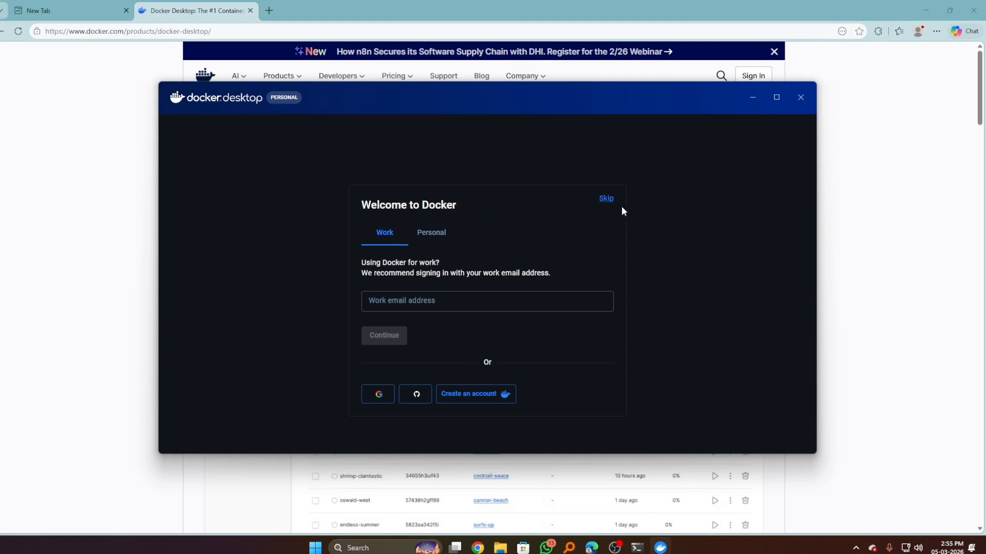
left_click(606, 199)
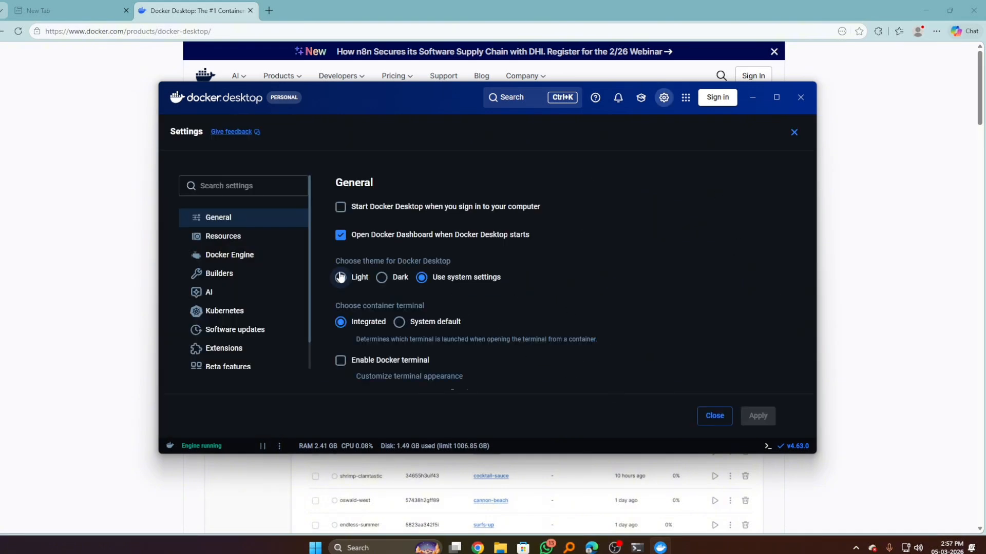
Step: Compare the version in Docker Desktop's Docker Engine settings with the docker --version output in Command Prompt
left_click(216, 264)
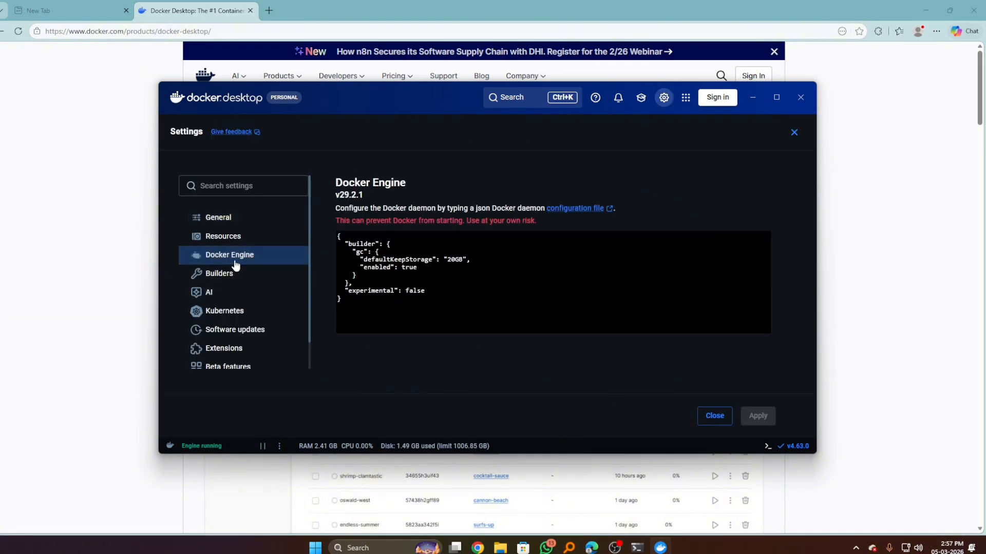
left_click_drag(339, 180, 406, 184)
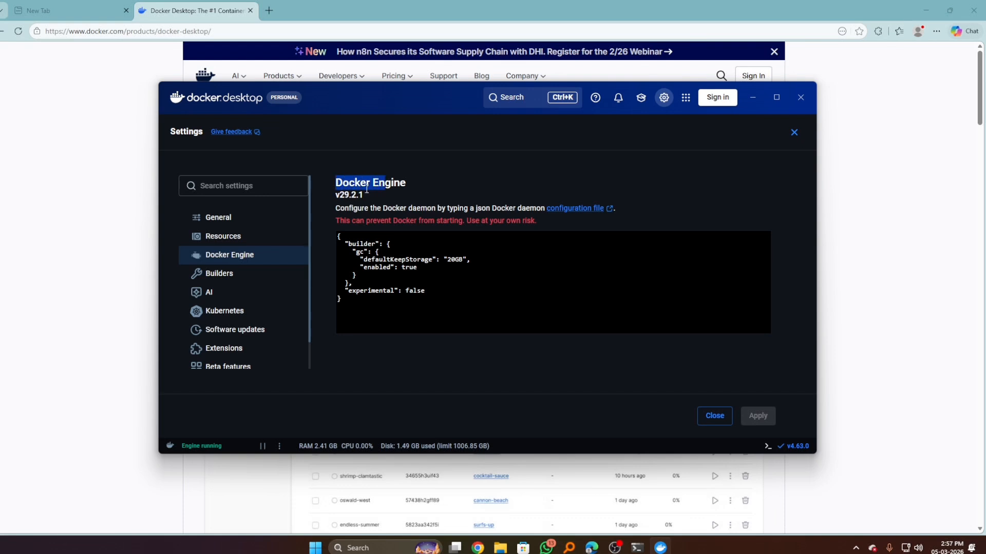
left_click(340, 204)
left_click_drag(344, 197, 353, 198)
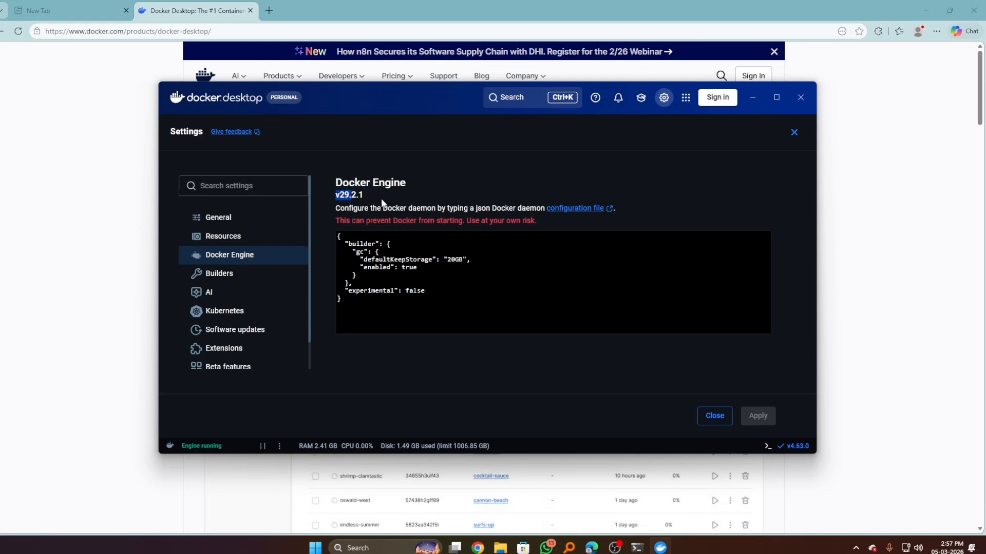
left_click(635, 546)
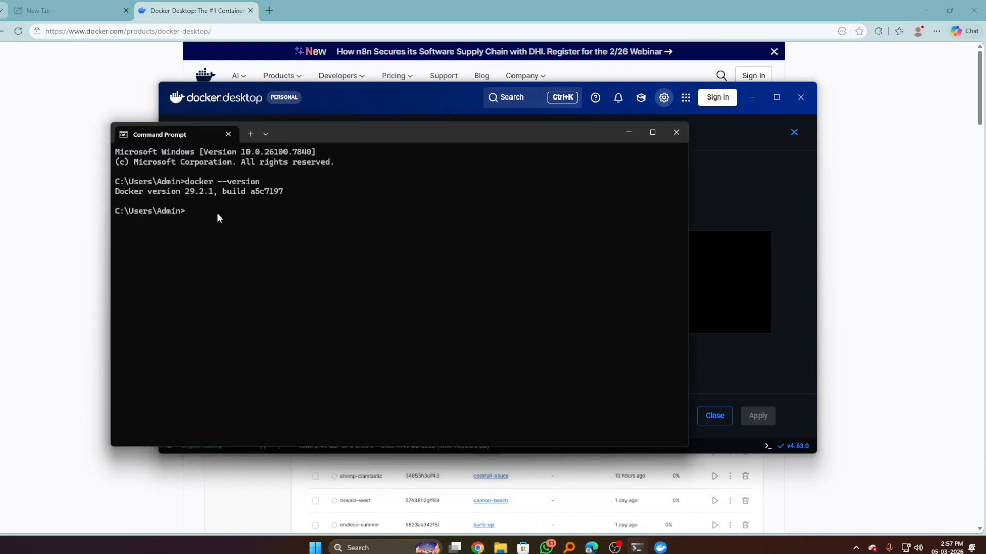
left_click_drag(212, 198, 206, 192)
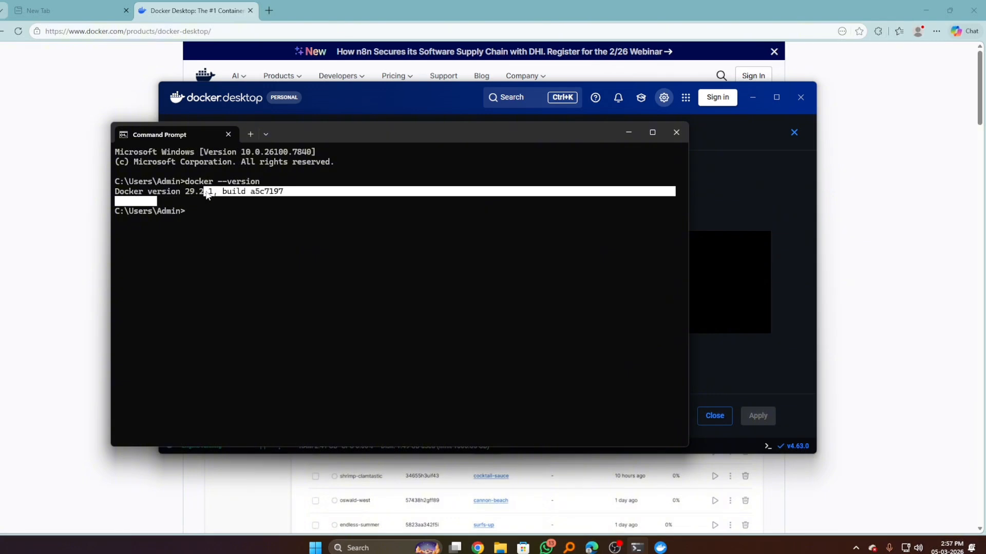
left_click(206, 191)
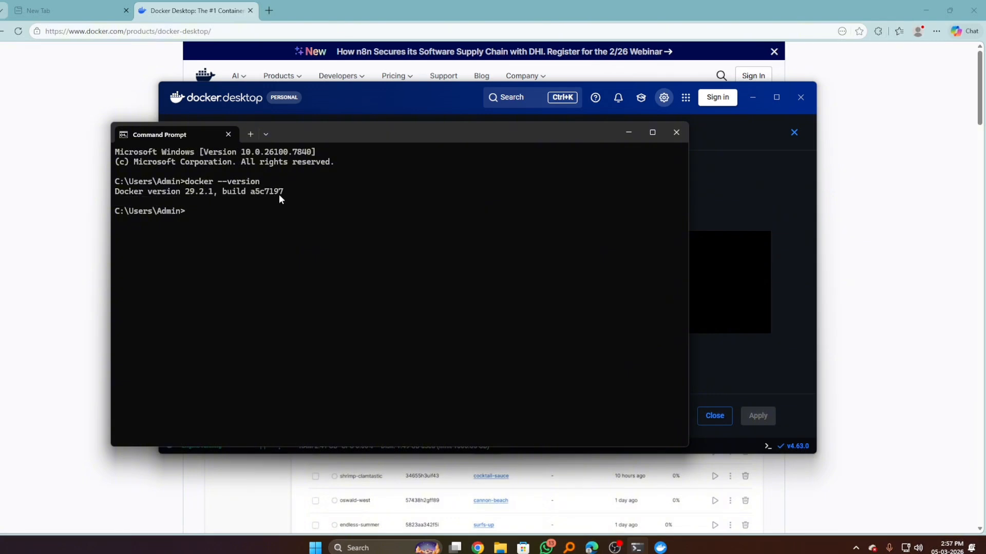
left_click(628, 132)
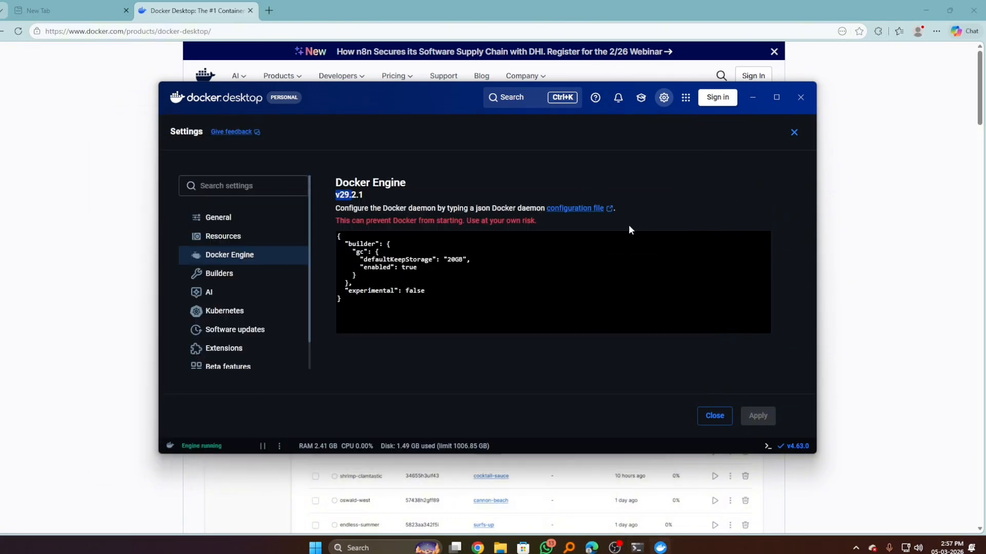